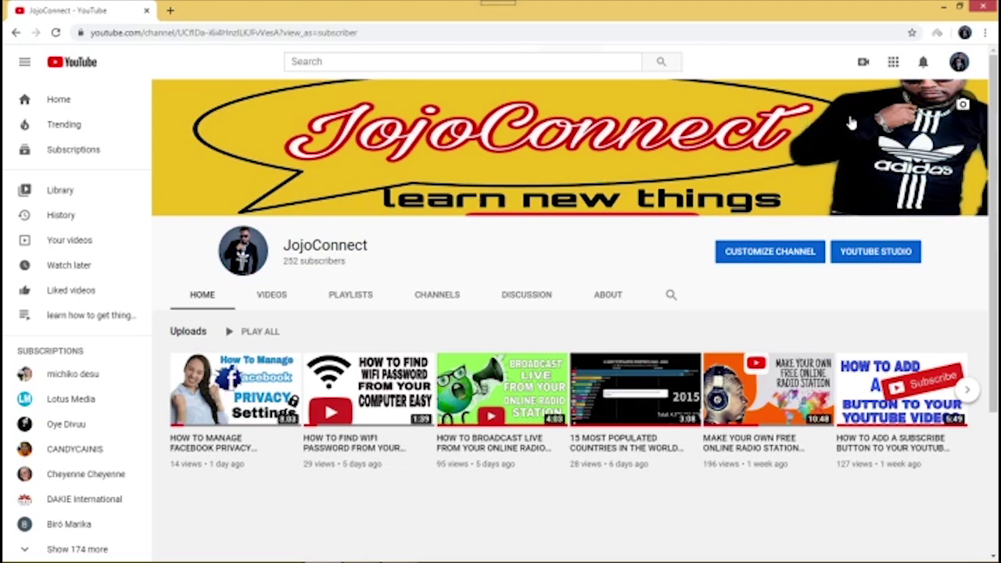
Step: Start a new video upload using the file "HOW TO GET YOUR FIRST 100 SUBSCRIBERS FAST - TIPS" from the Desktop
click(864, 63)
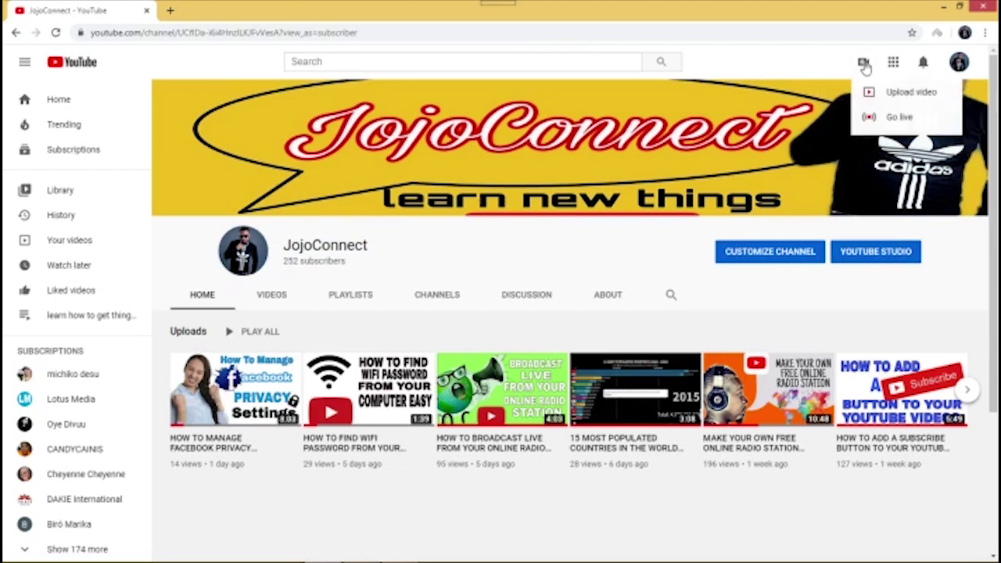
click(919, 98)
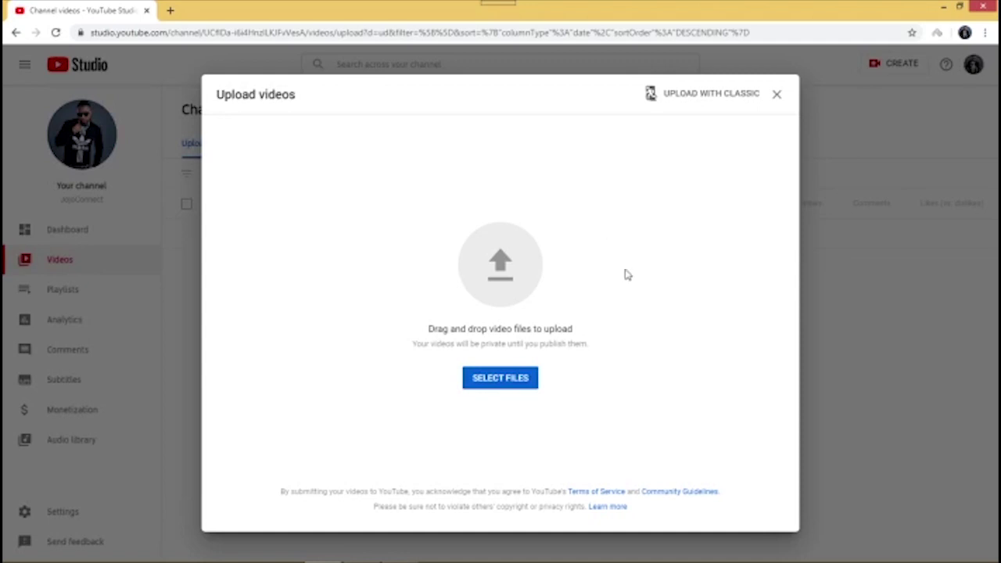
click(504, 383)
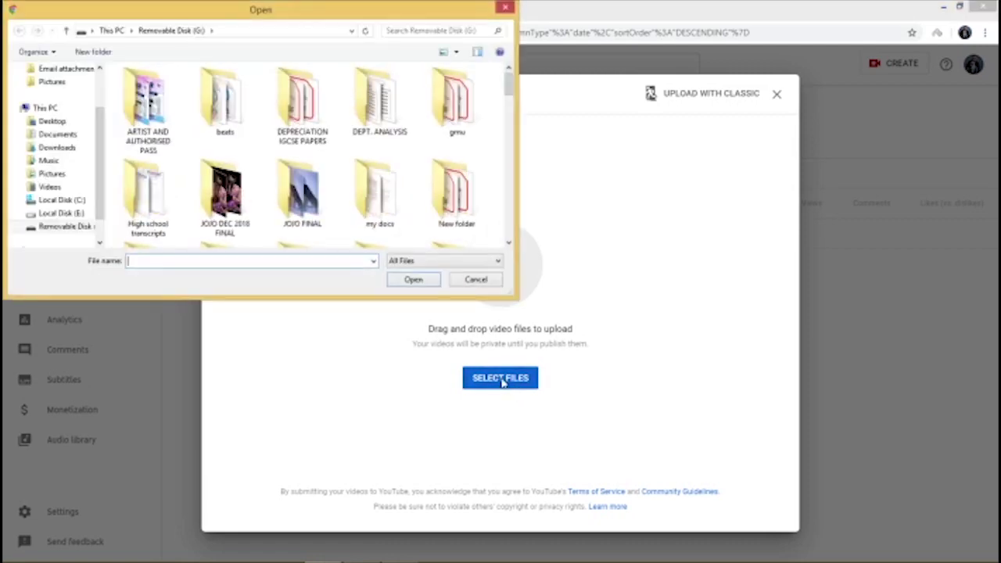
click(64, 123)
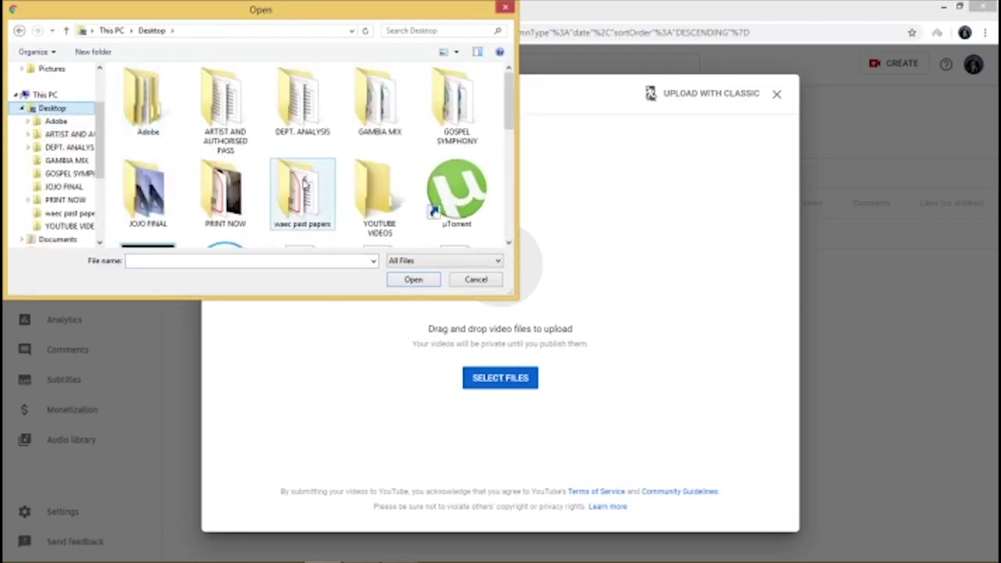
drag(510, 93, 514, 217)
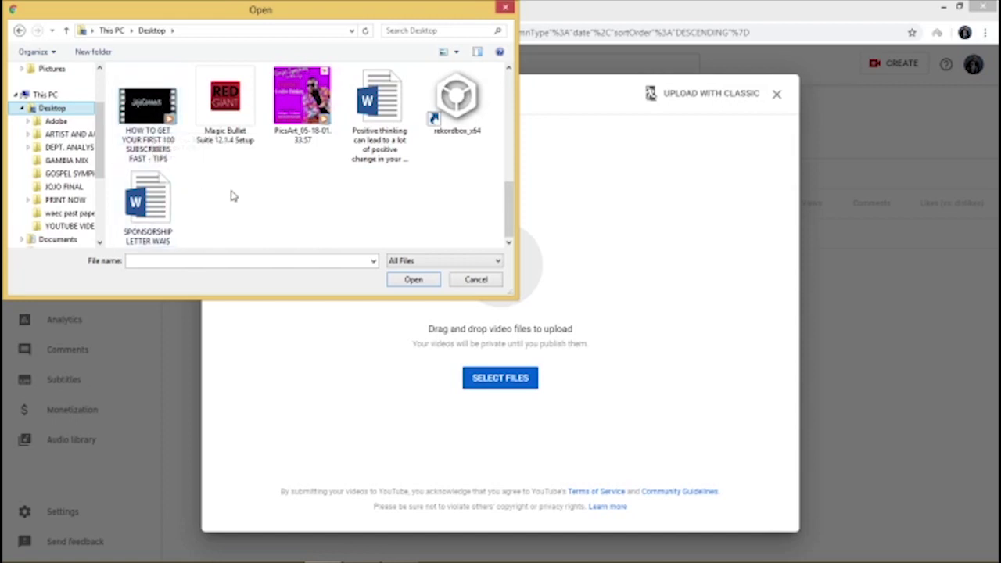
double_click(148, 129)
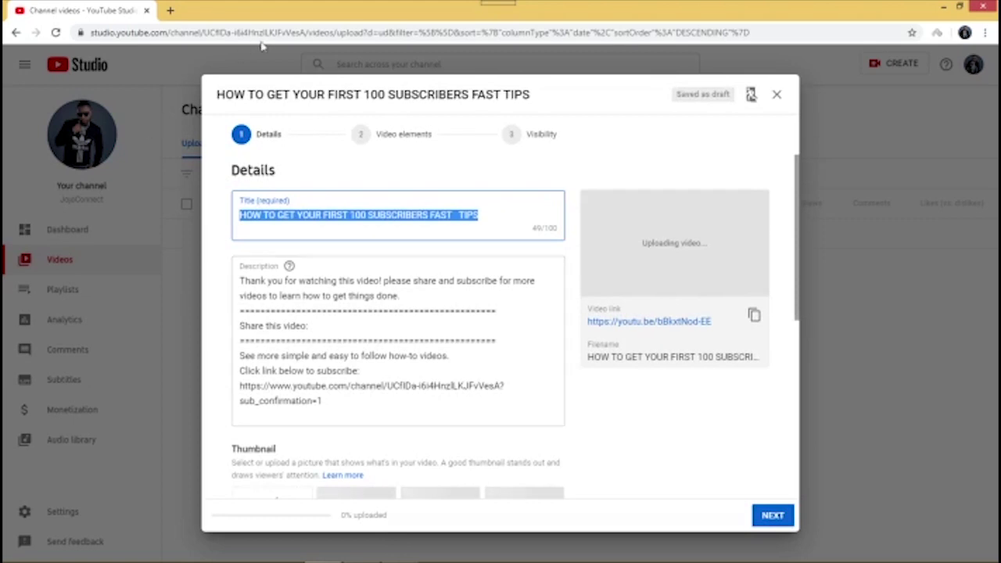
Step: Insert a hyphen into the video title so it reads "HOW TO GET YOUR FIRST 100 SUBSCRIBERS FAST - TIPS"
click(521, 208)
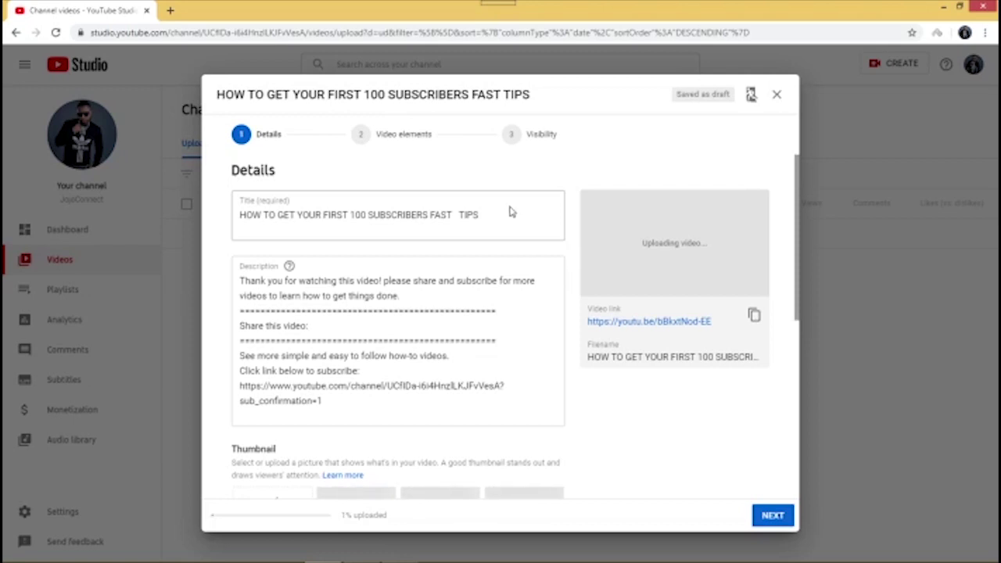
click(483, 218)
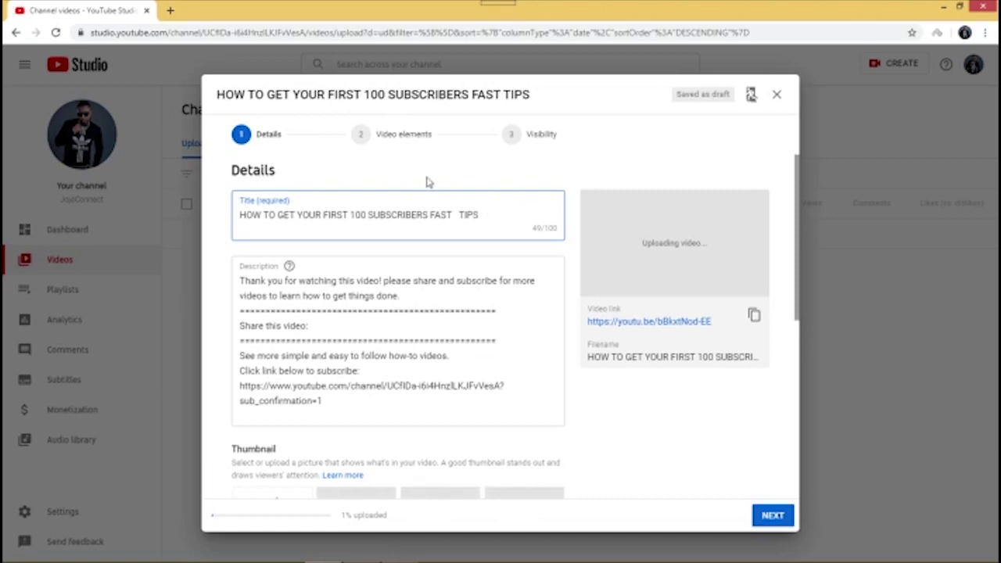
click(454, 214)
key(Delete)
text(-)
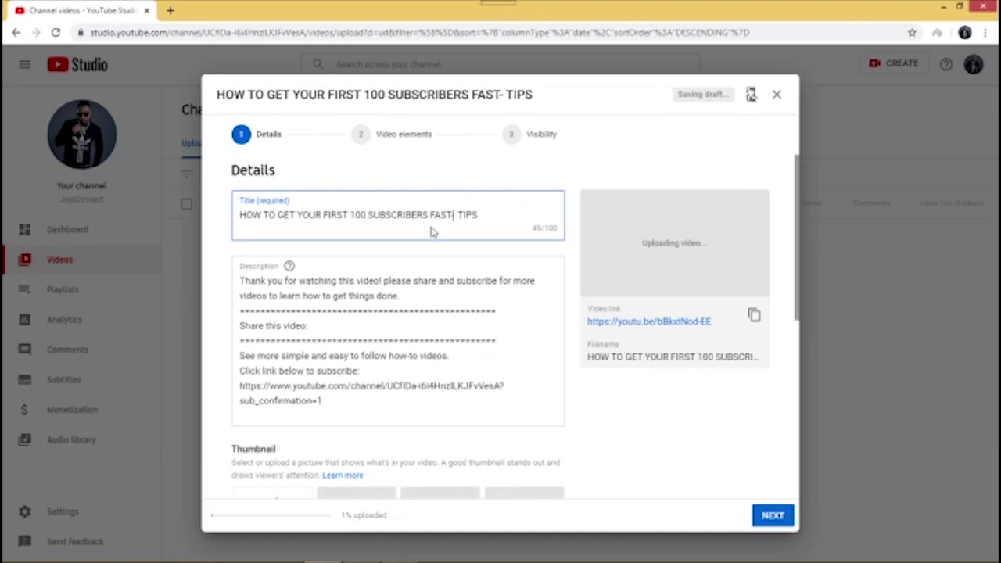
key(BackSpace)
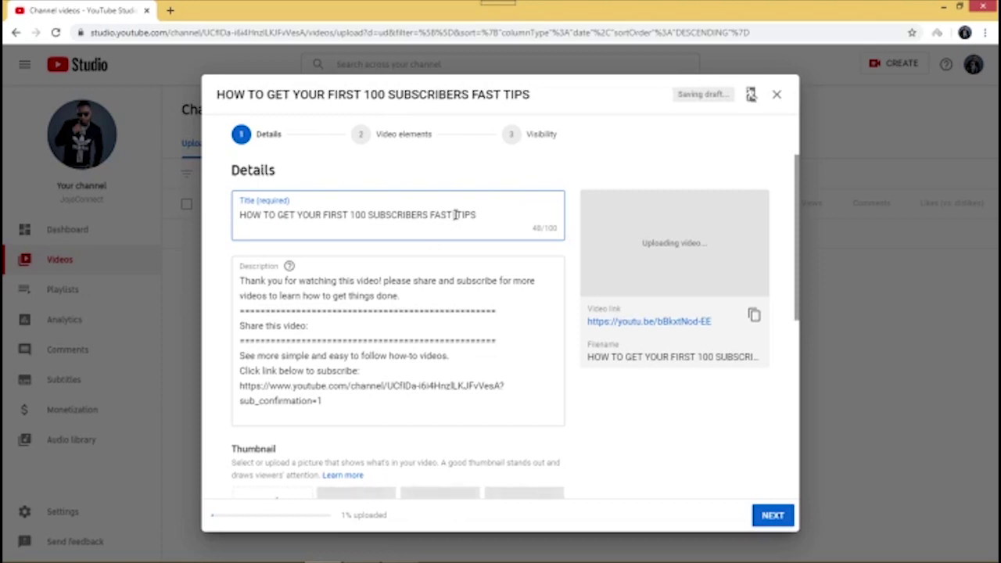
text(-)
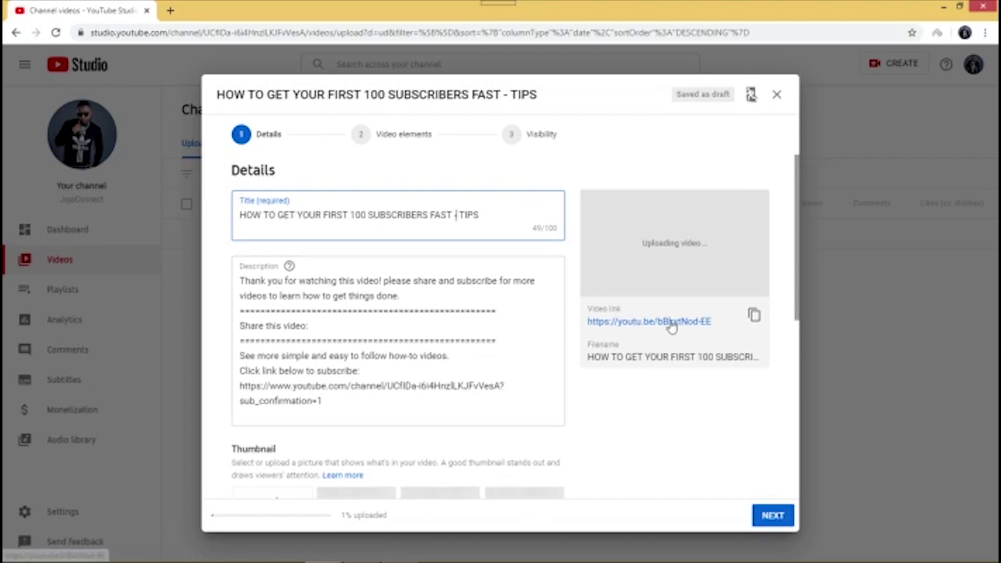
Step: Copy the video link and paste it after "Share this video:" in the description
click(754, 317)
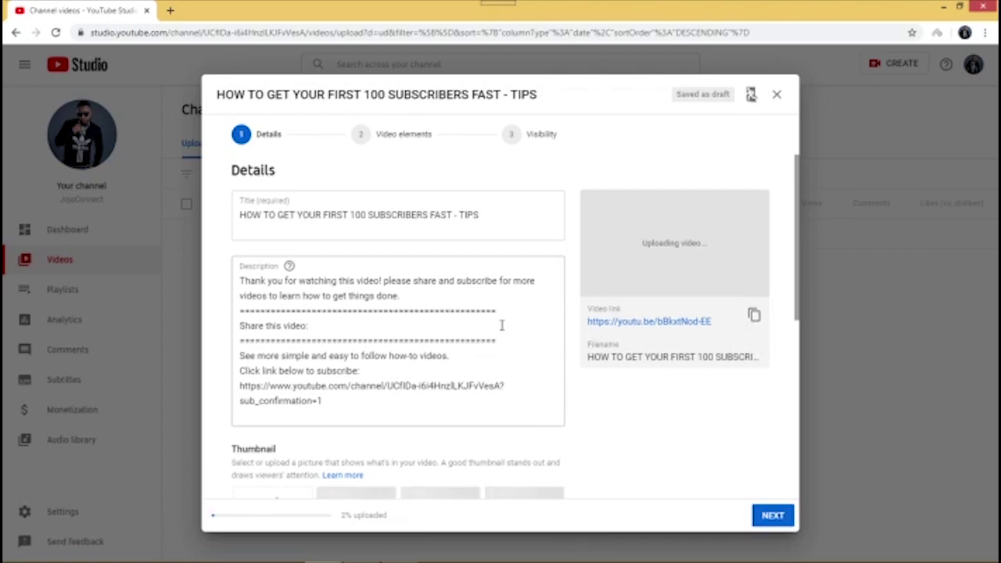
click(754, 316)
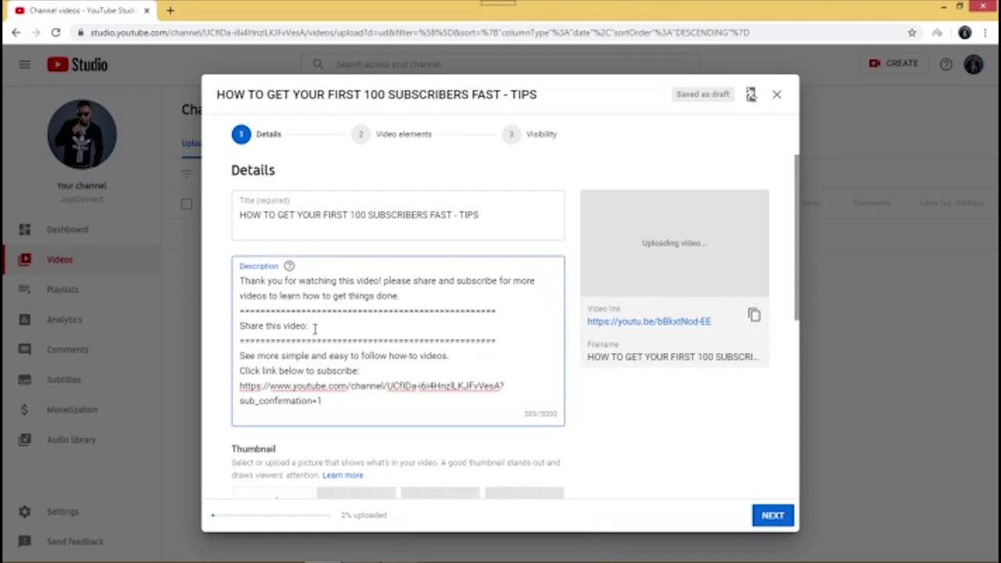
key(ctrl+v)
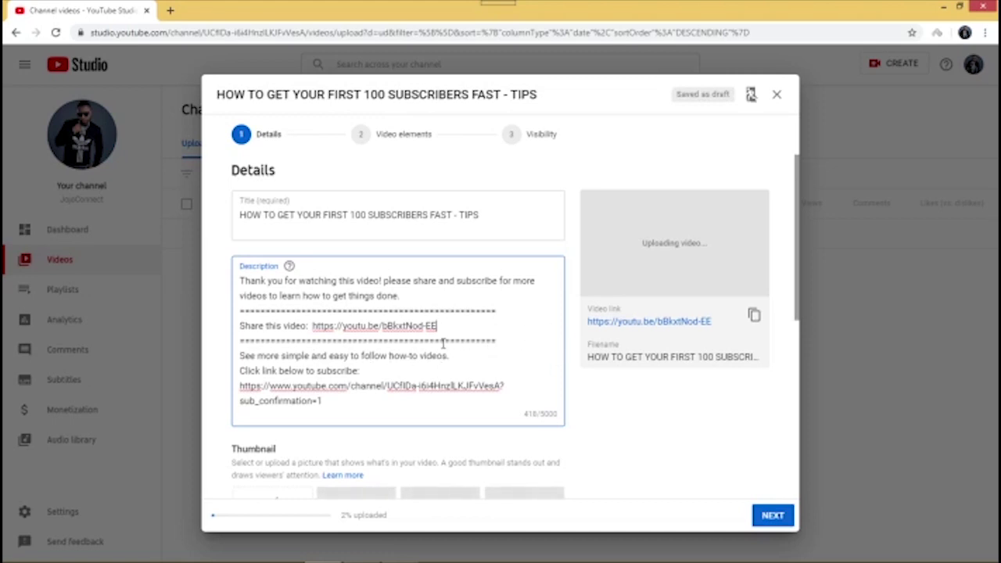
Step: Add a paragraph under the second divider explaining that this video gives tips for getting your first 100 subscribers fast and easy in less than a week
click(499, 340)
key(Return)
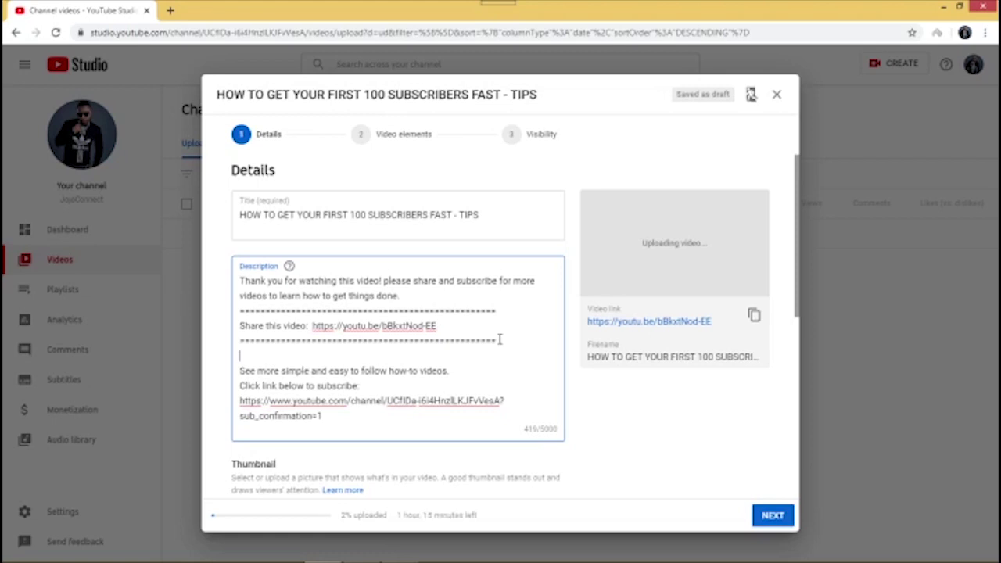
text(Gettin gyour )
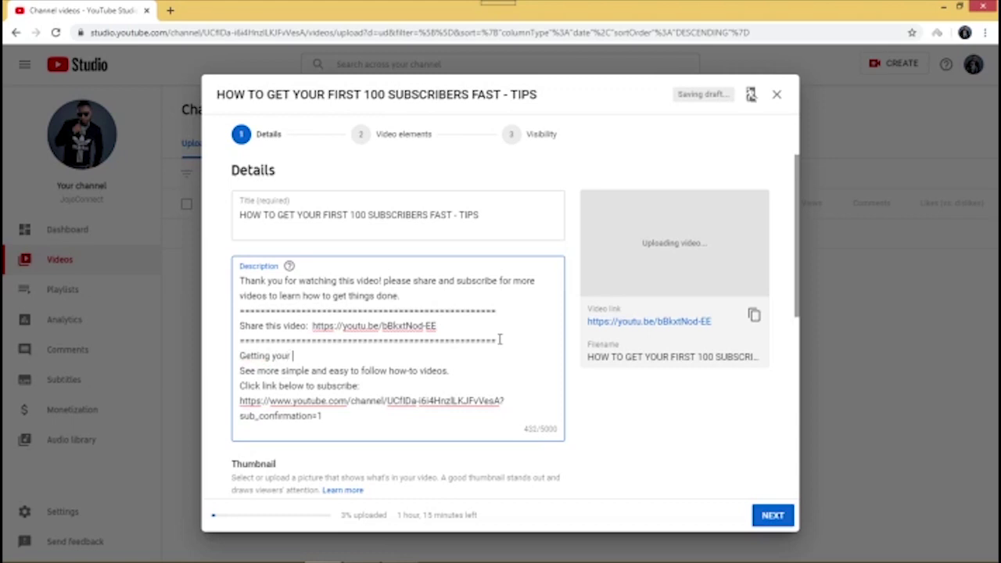
text(very first 100 subscribers ca)
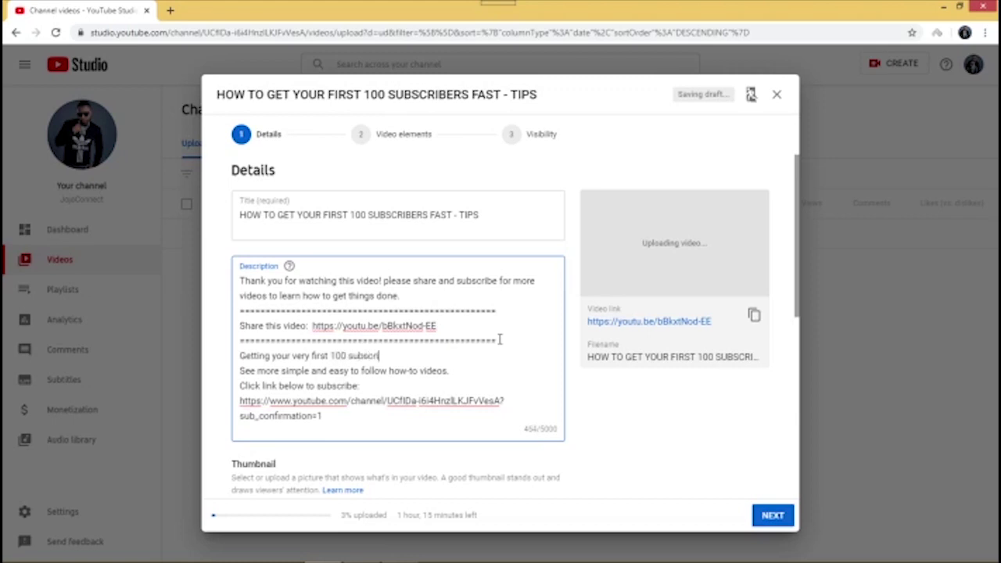
text(n)
text(easy)
text( in less than a week.)
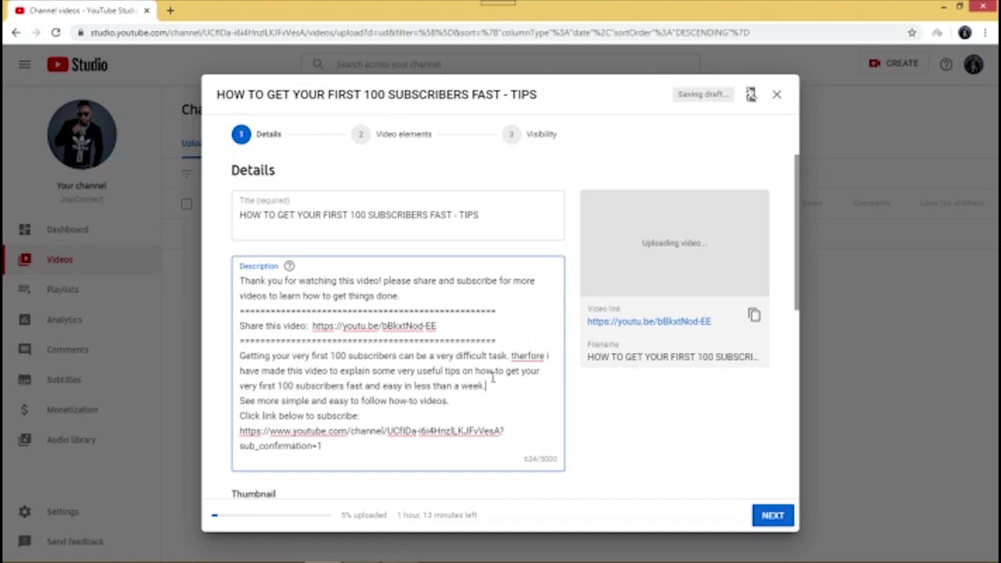
Step: Capitalize "Therfore" in the new description paragraph and insert a blank line before "See more simple and easy to follow how-to videos."
right_click(516, 356)
click(523, 357)
click(516, 356)
key(BackSpace)
text(T)
click(242, 400)
key(Return)
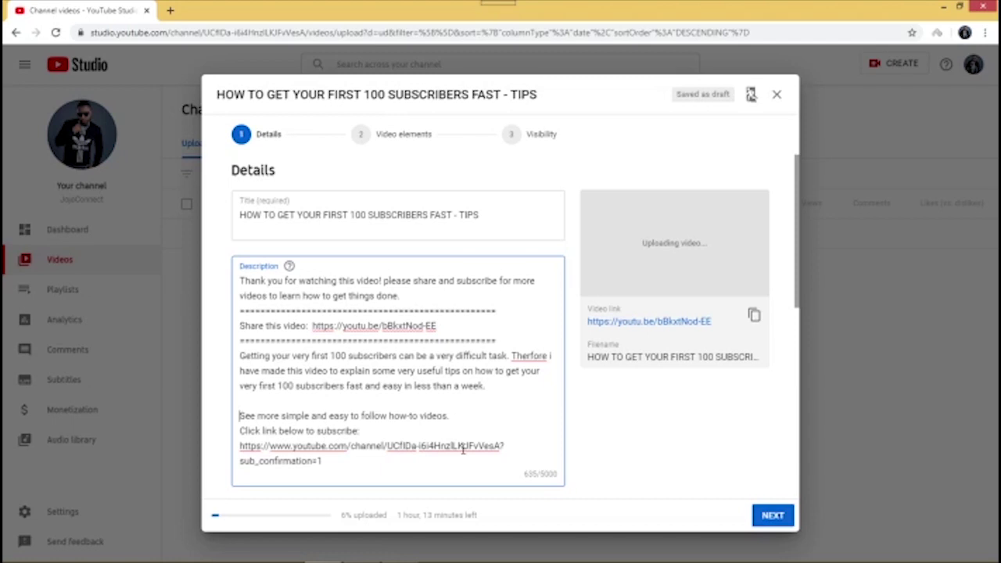
Step: Upload the "Get Your First 100 Subscribers fast" picture from Removable Disk (G:) as the video's custom thumbnail
drag(797, 270, 797, 369)
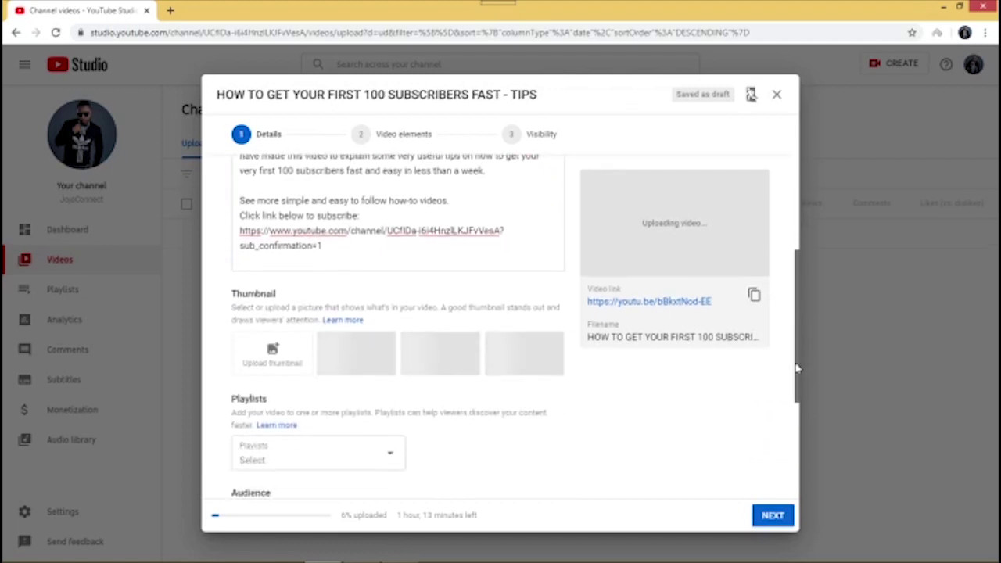
scroll(619, 353, down, 1)
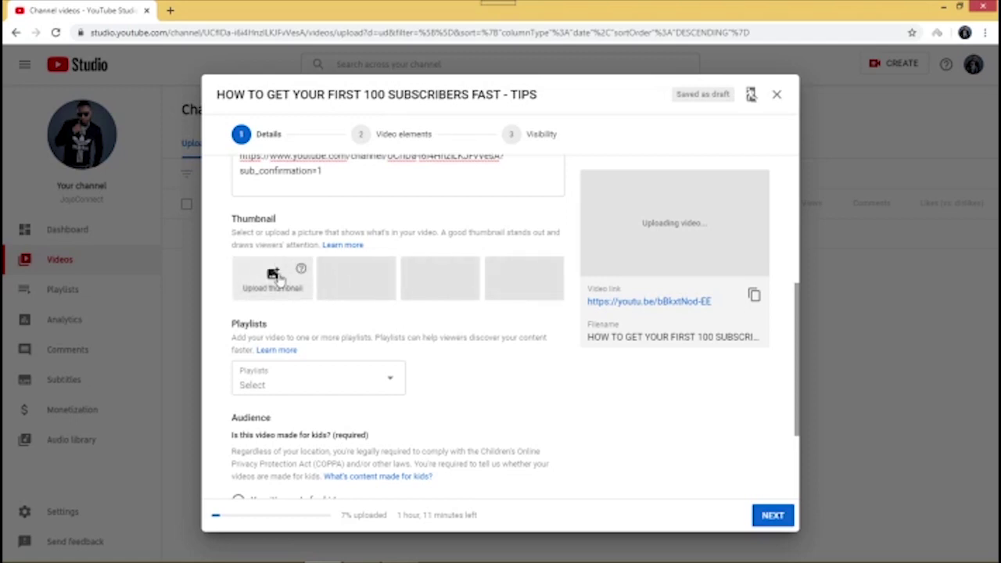
click(273, 279)
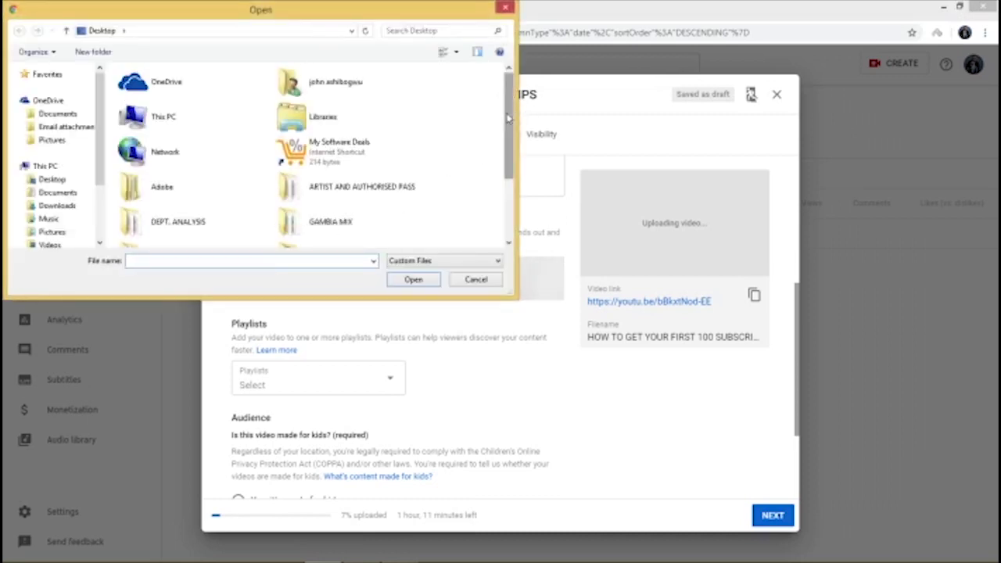
scroll(505, 159, down, 2)
scroll(506, 159, up, 2)
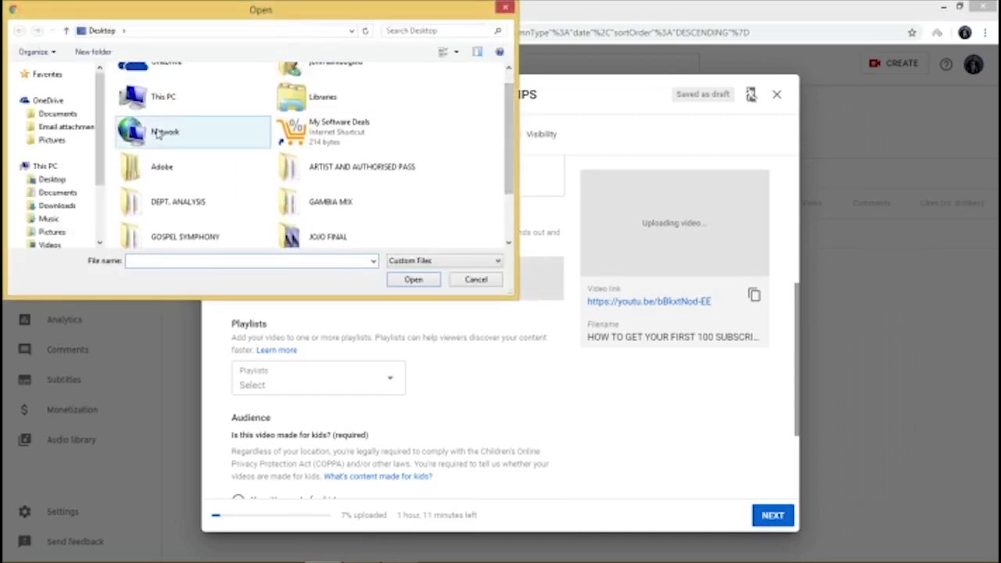
scroll(63, 157, down, 3)
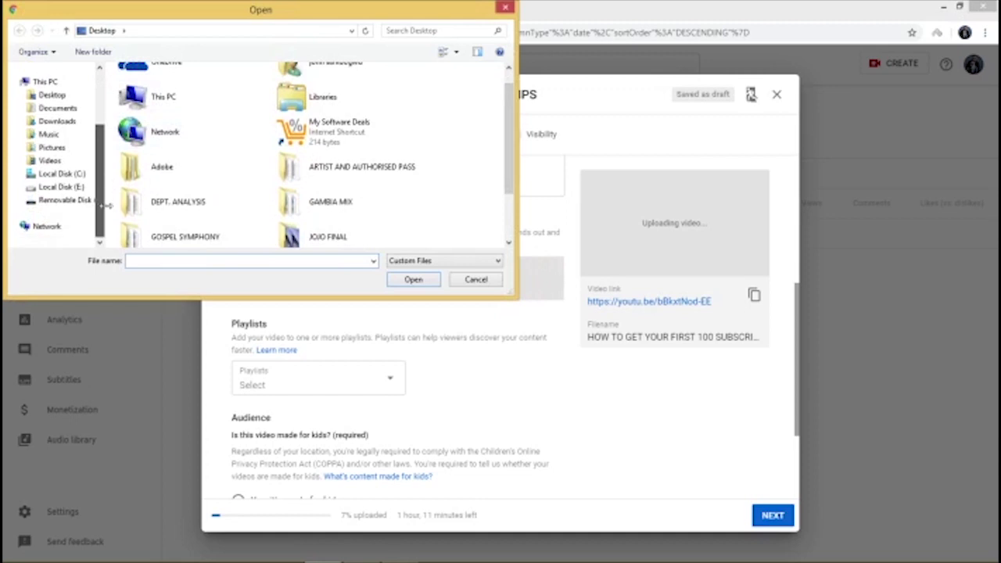
click(66, 200)
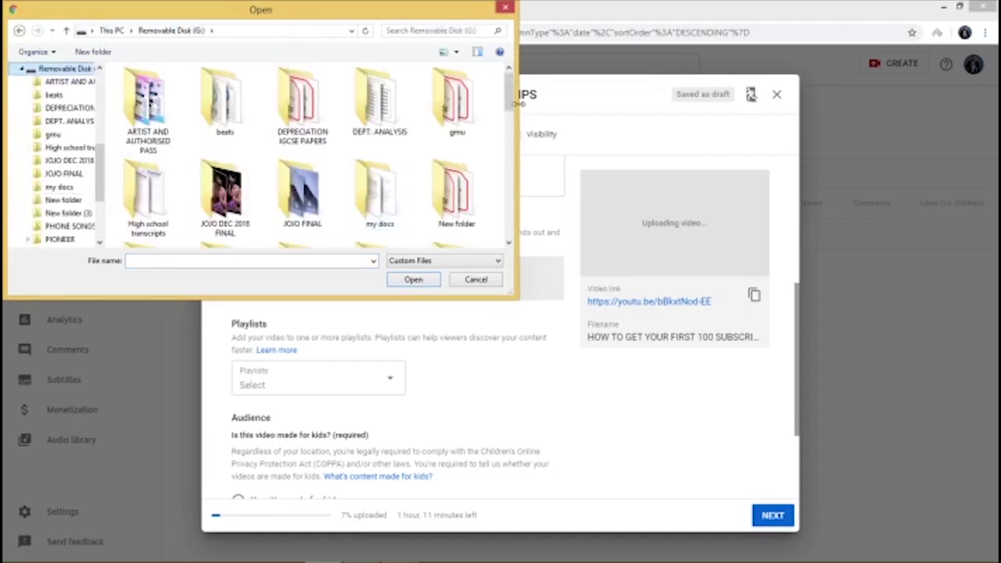
drag(510, 102, 510, 211)
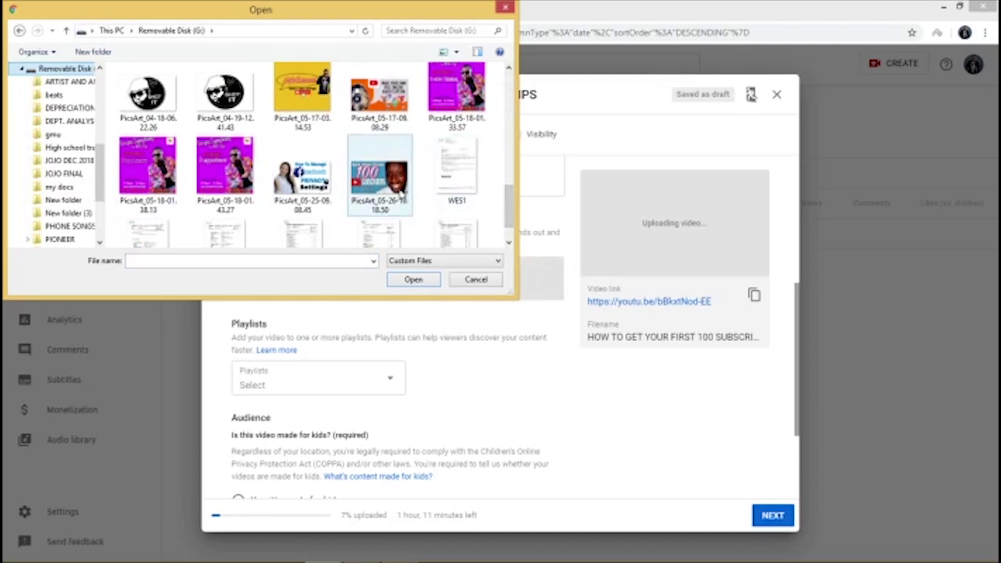
double_click(380, 176)
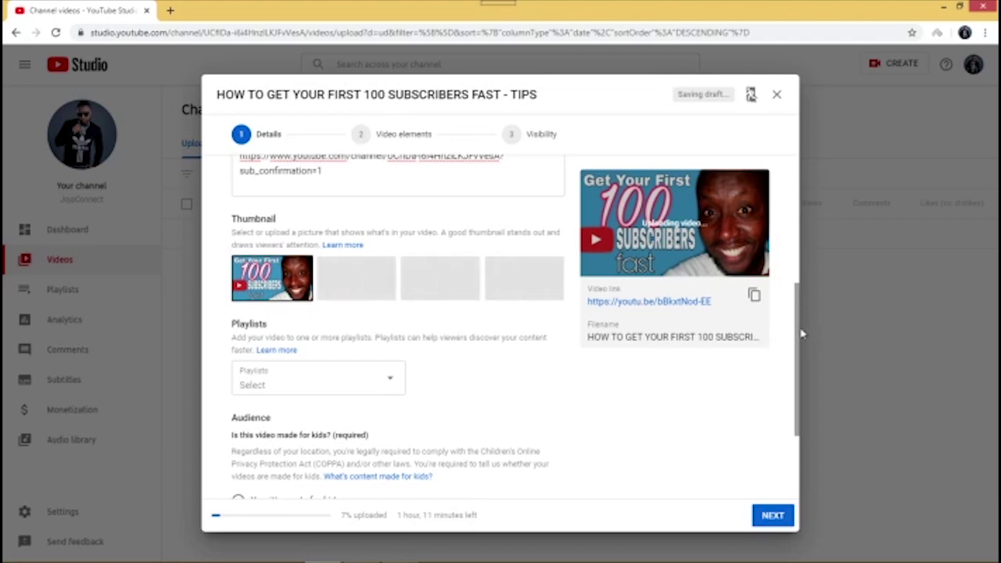
Step: Add the video to the "learn how to get things done" playlist and mark it as not made for kids
drag(797, 324, 802, 377)
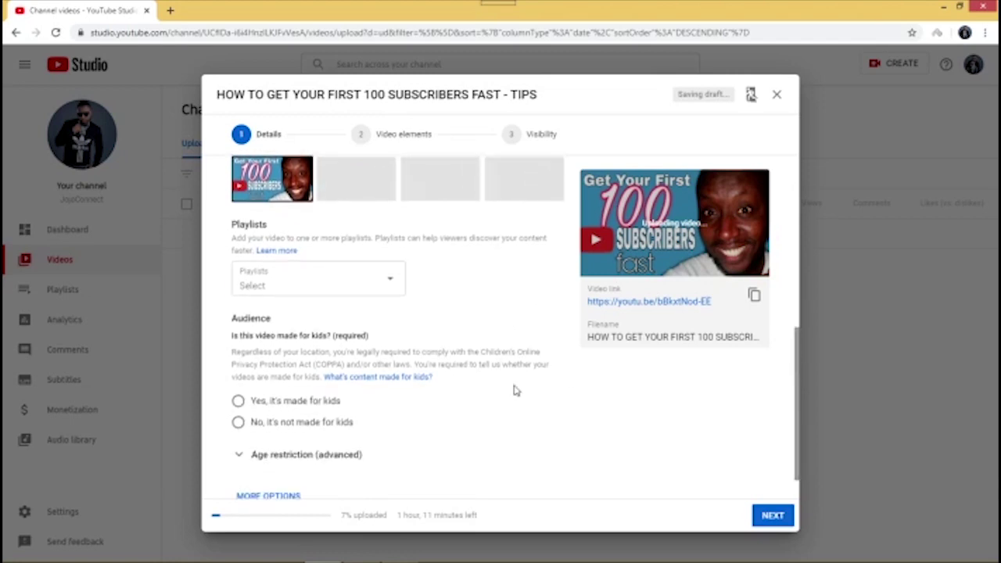
click(391, 284)
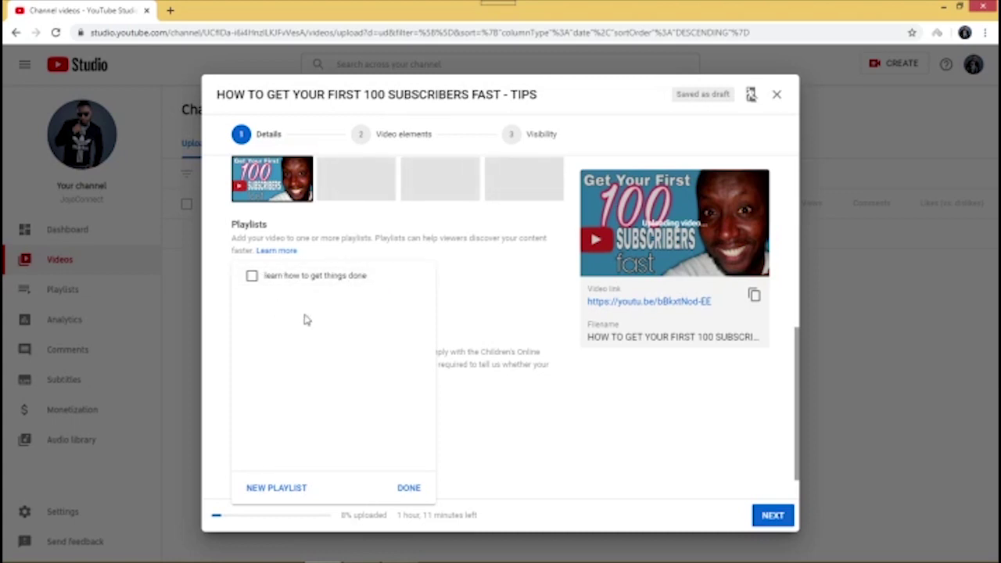
click(251, 277)
click(333, 437)
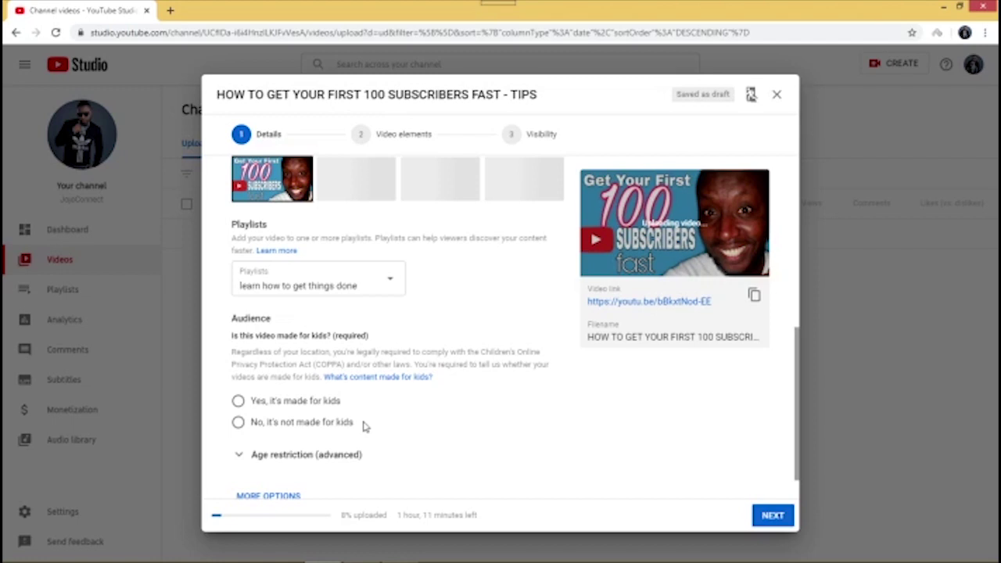
click(360, 424)
Step: Add the tags "100 subscribers", "first 100 subscribers", "small youtubers", "grow your youtube channel" and "top tips to grow youtube channel" to the video
drag(798, 390, 798, 405)
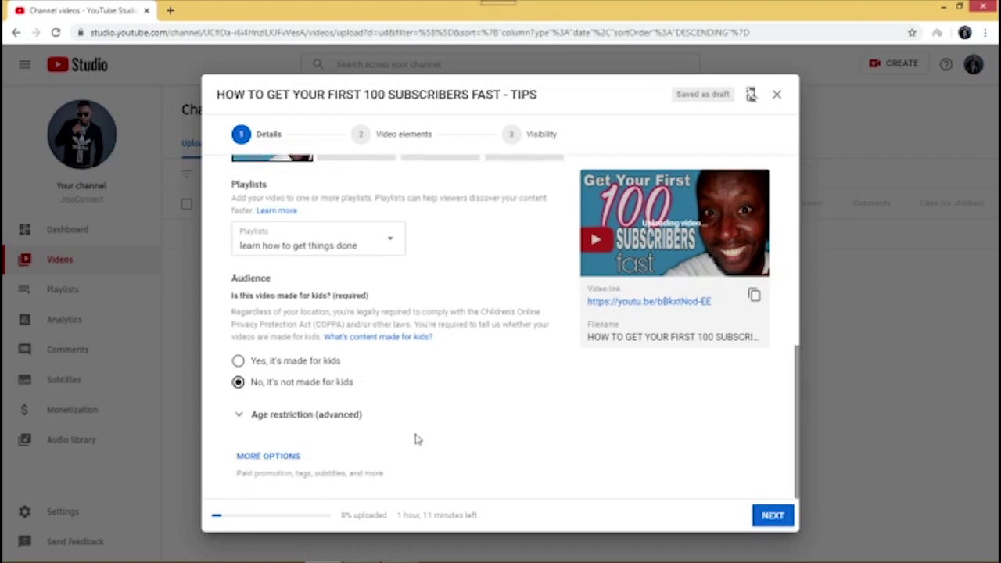
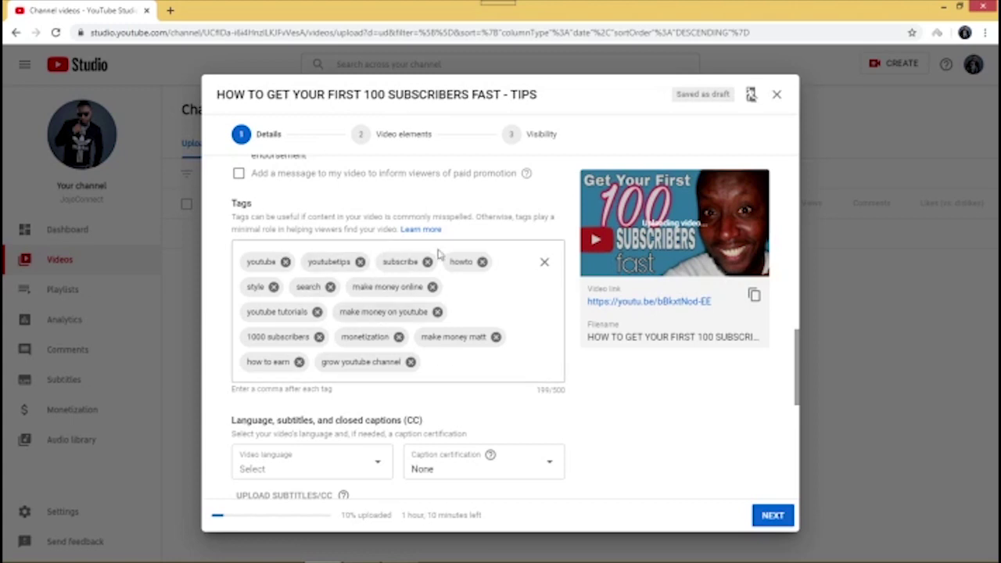
click(437, 365)
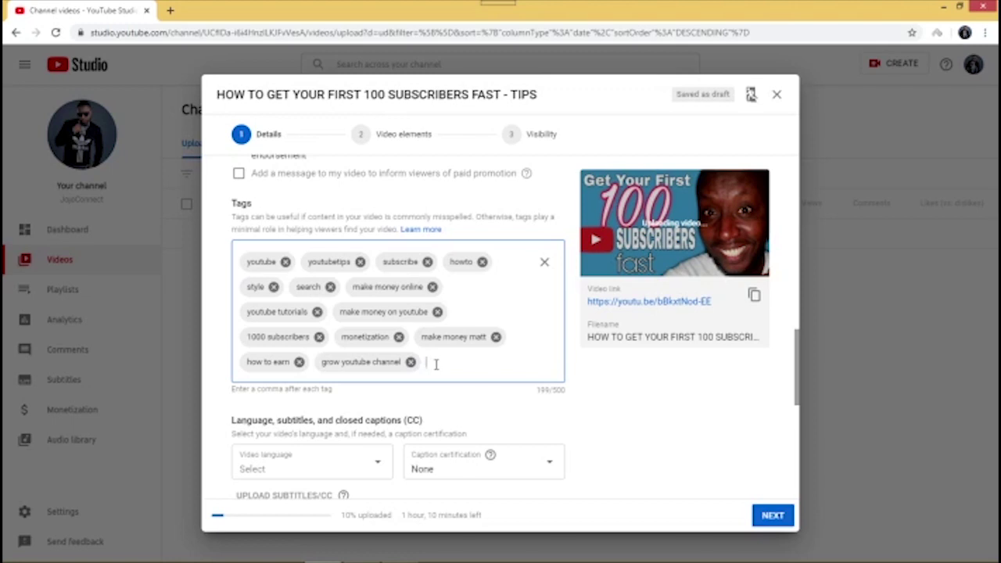
text(100 subscribers,)
key(Return)
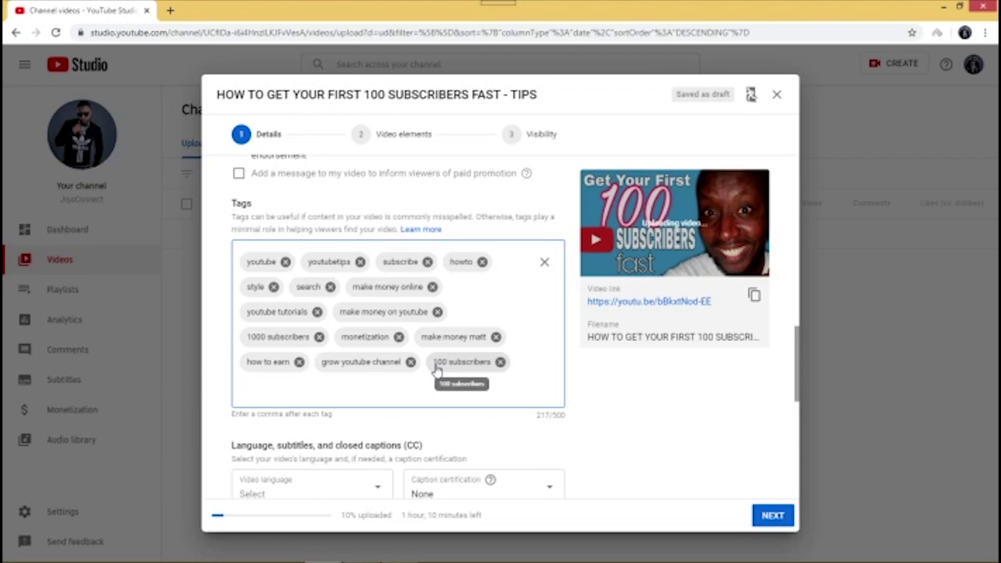
text(c)
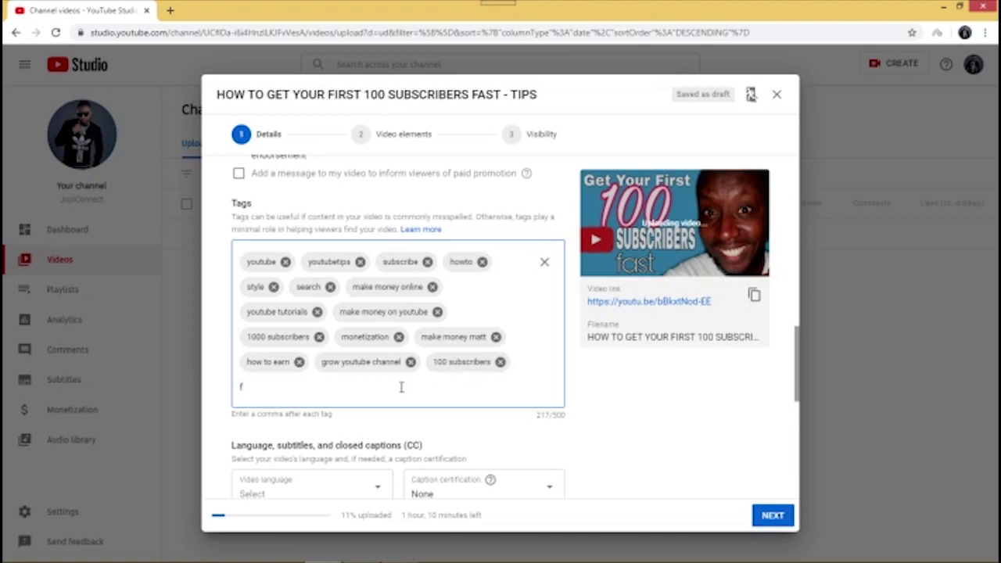
text(irst 100 subscribers)
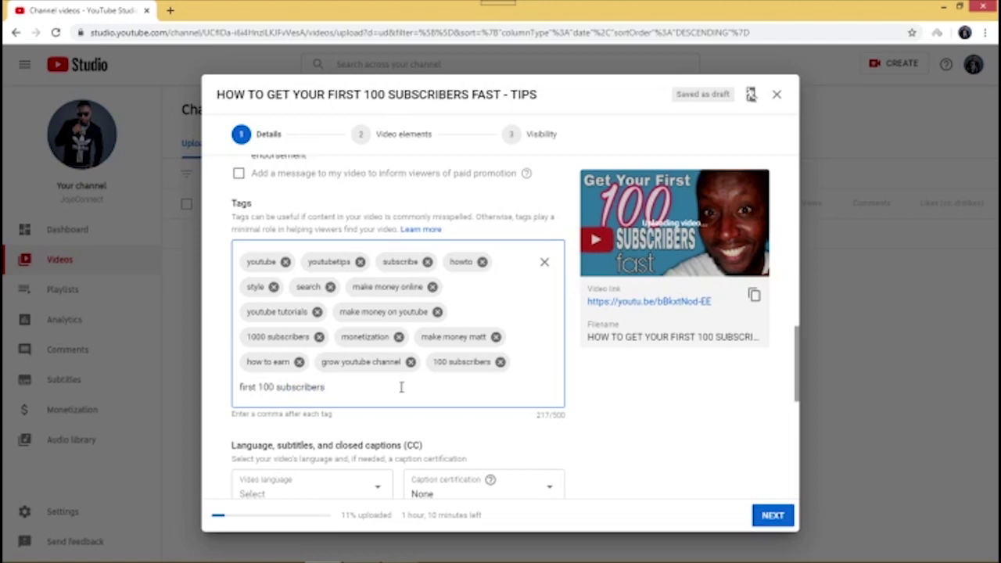
key(comma)
text(small youtubers, grow your youtube channel, top tips to grow youtube channel)
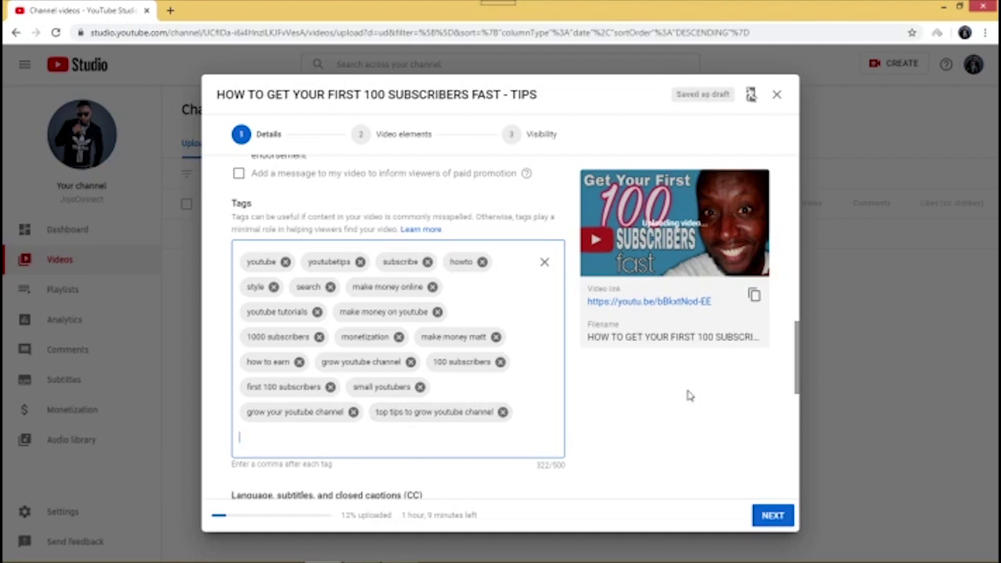
Step: Set the video language to English (United Kingdom)
drag(798, 339, 800, 393)
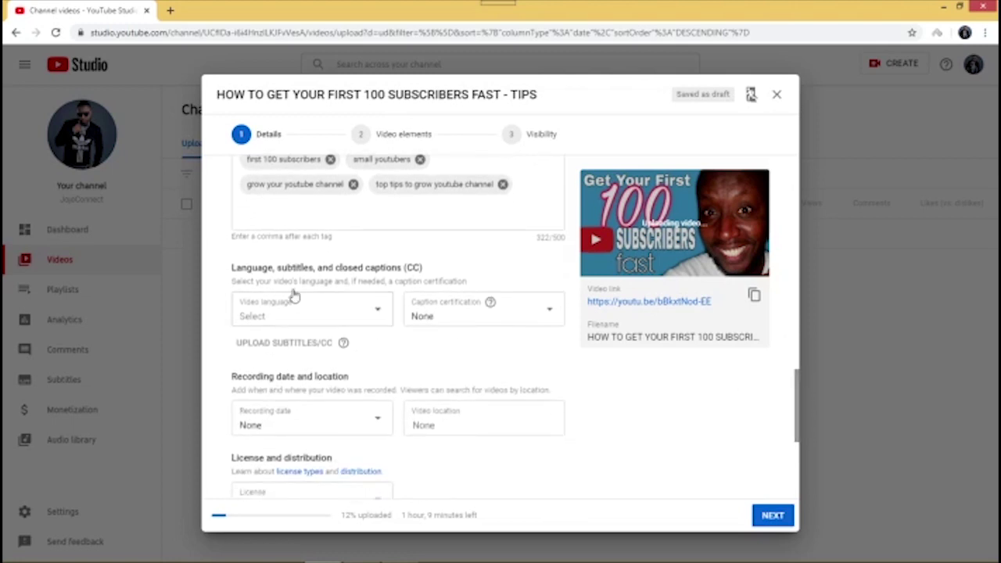
click(378, 314)
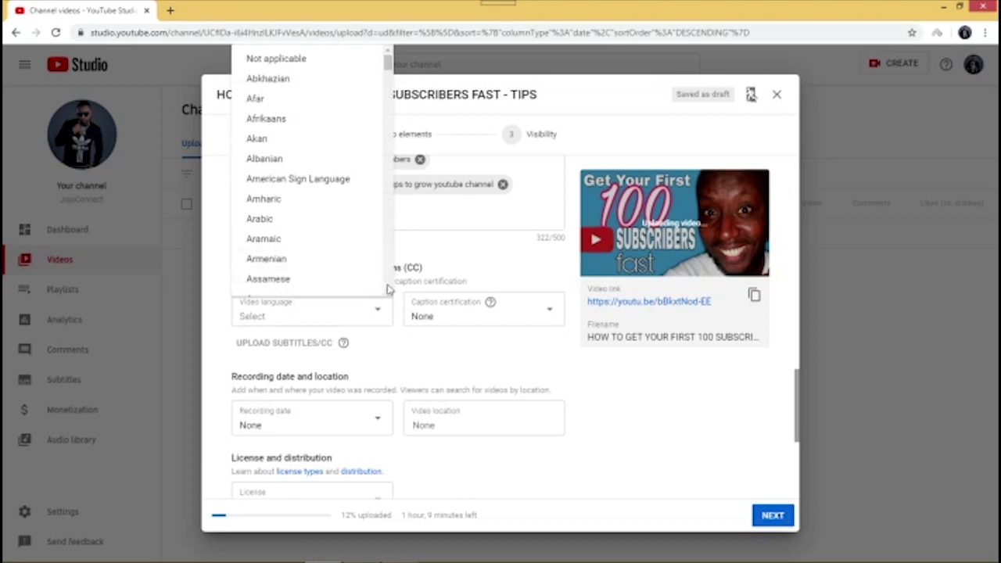
click(388, 292)
drag(388, 292, 388, 292)
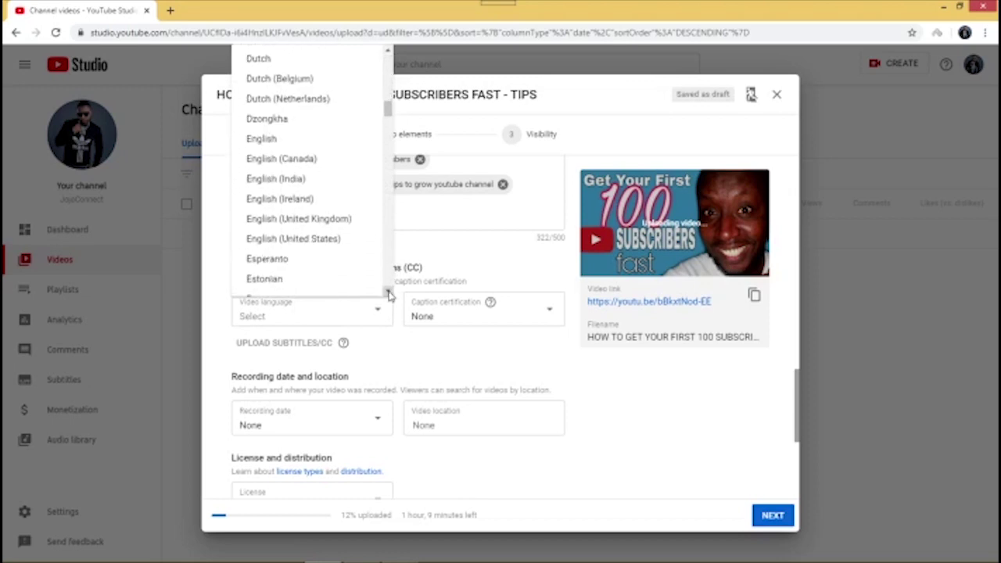
click(313, 220)
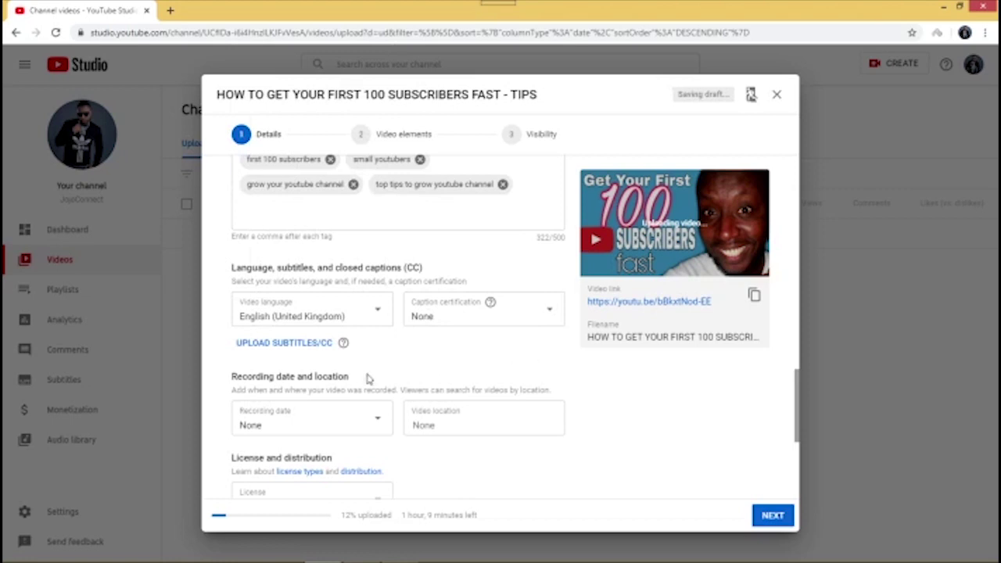
Step: Change the video's license to Creative Commons - Attribution
drag(796, 375, 795, 402)
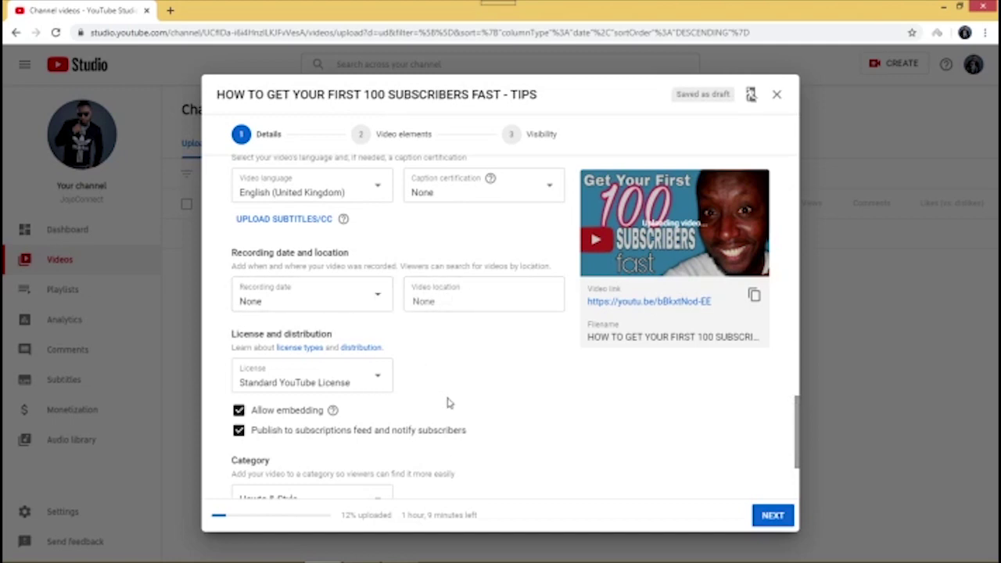
click(380, 381)
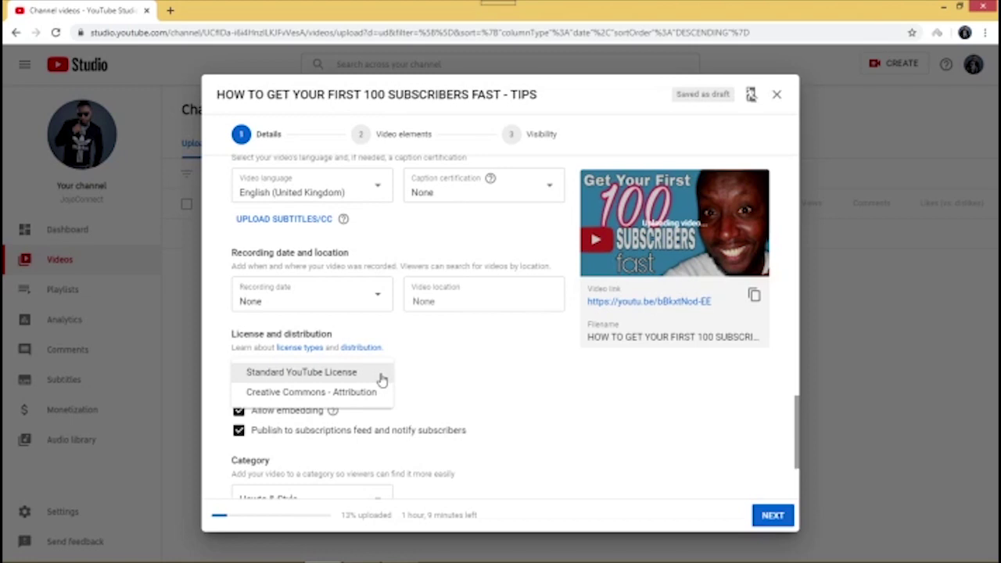
click(332, 393)
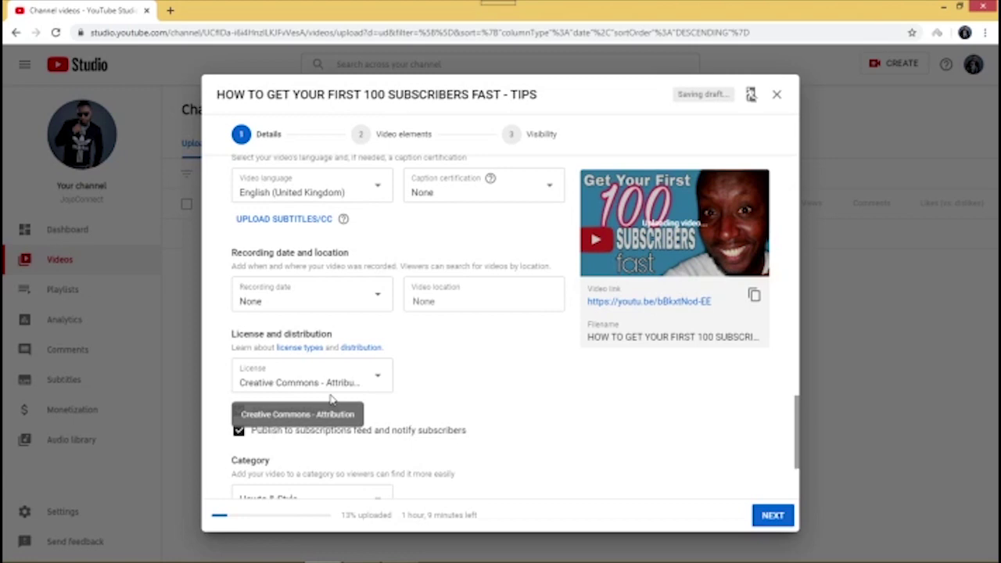
scroll(395, 441, down, 2)
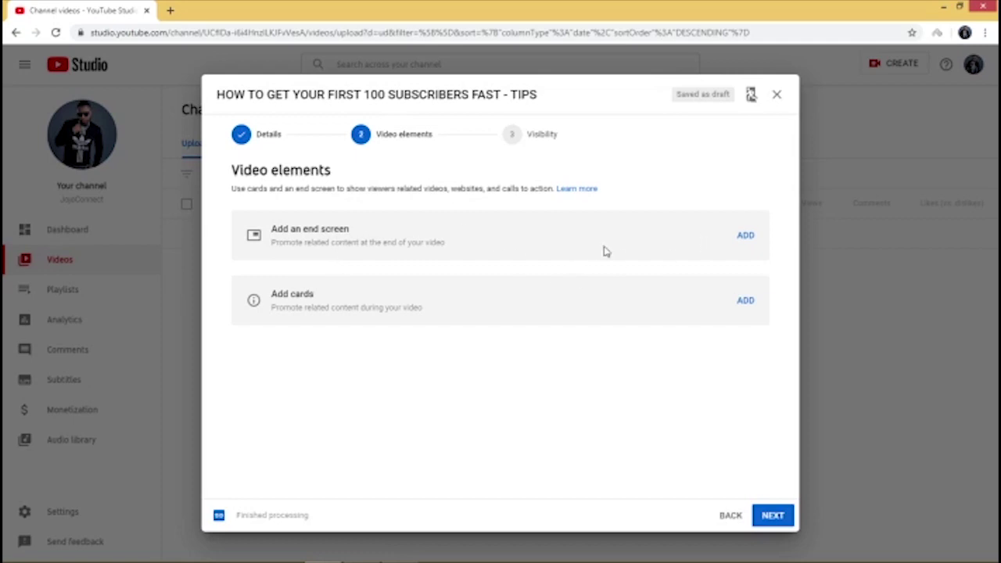
Step: Add an end screen from the "1 video, 1 subscribe" template, set its video element to Most recent upload, and save it
click(747, 239)
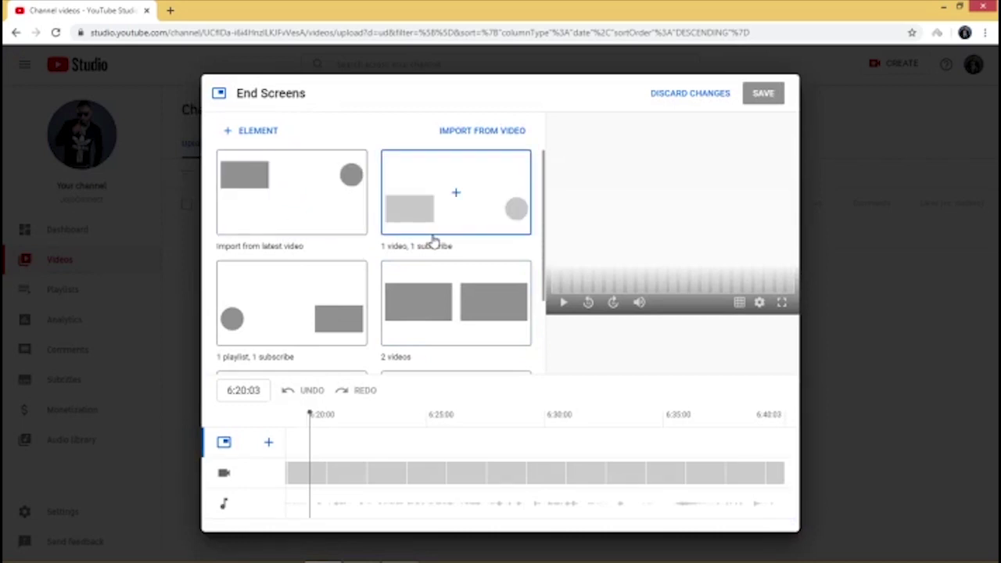
click(478, 209)
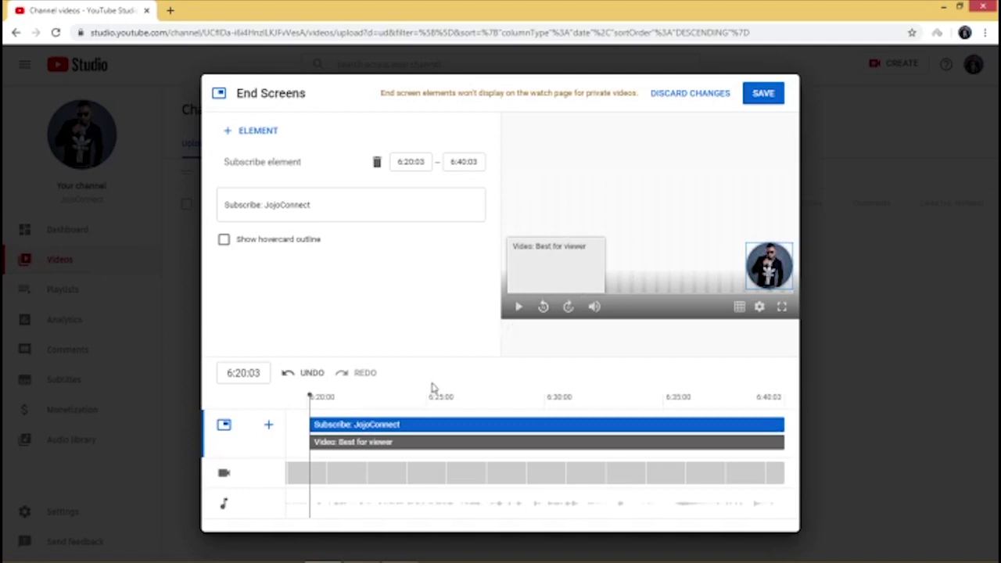
click(359, 443)
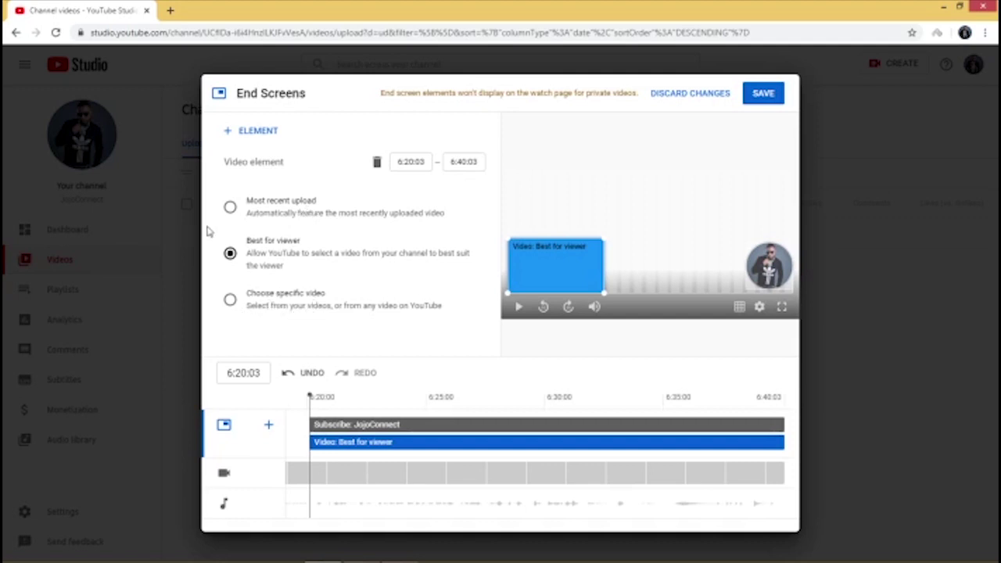
click(230, 208)
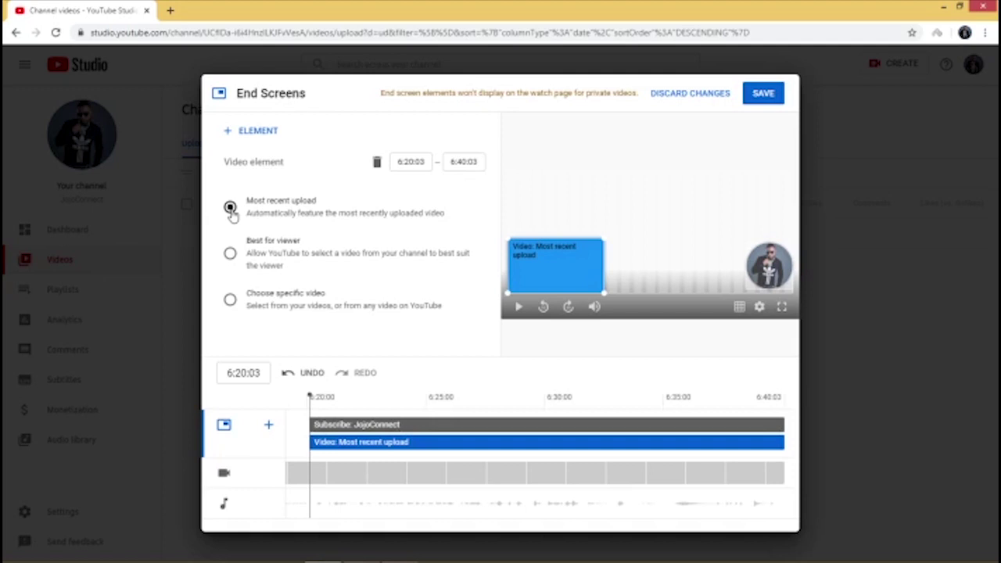
click(763, 94)
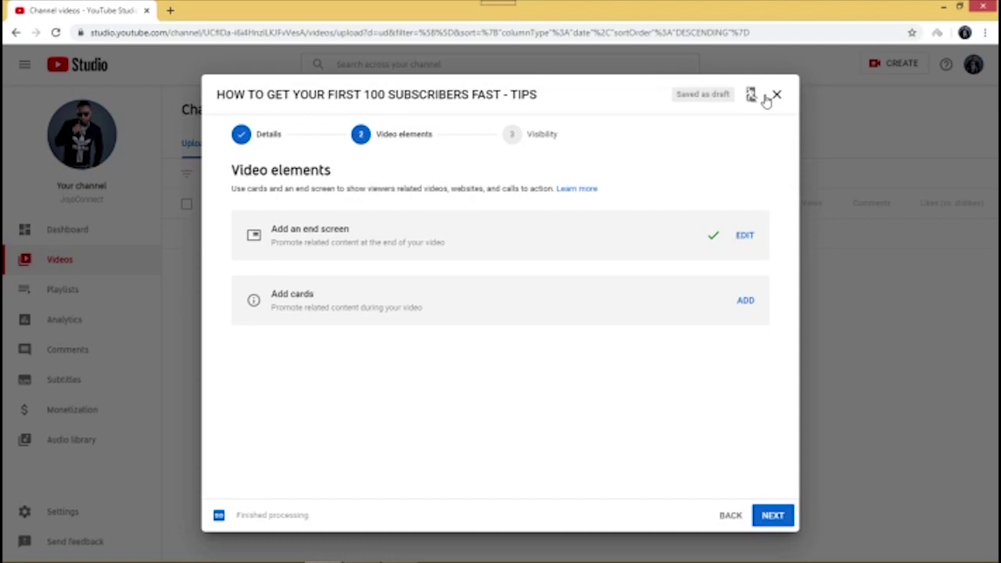
Step: Set the video's visibility to Public without an instant Premiere and publish it
click(773, 516)
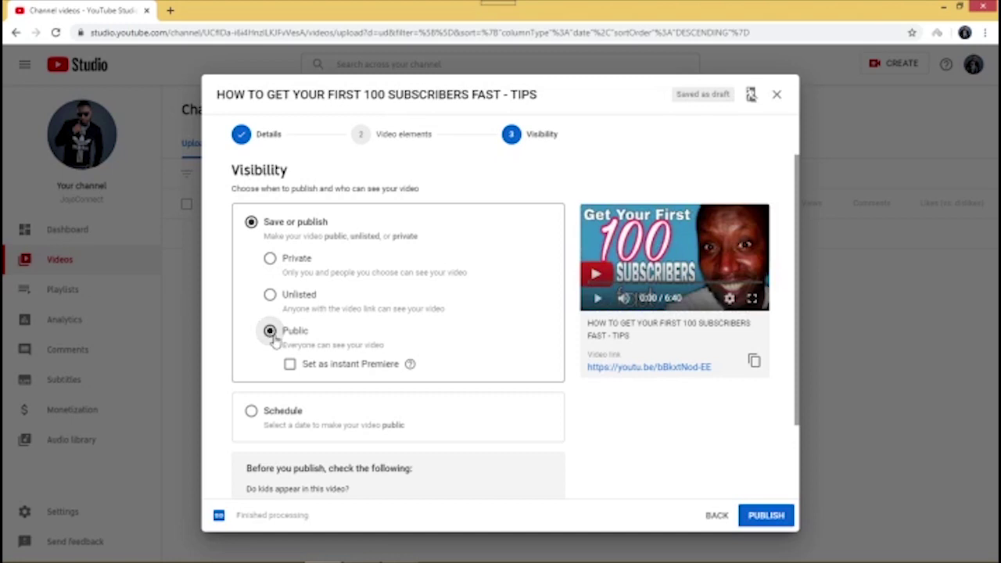
click(270, 295)
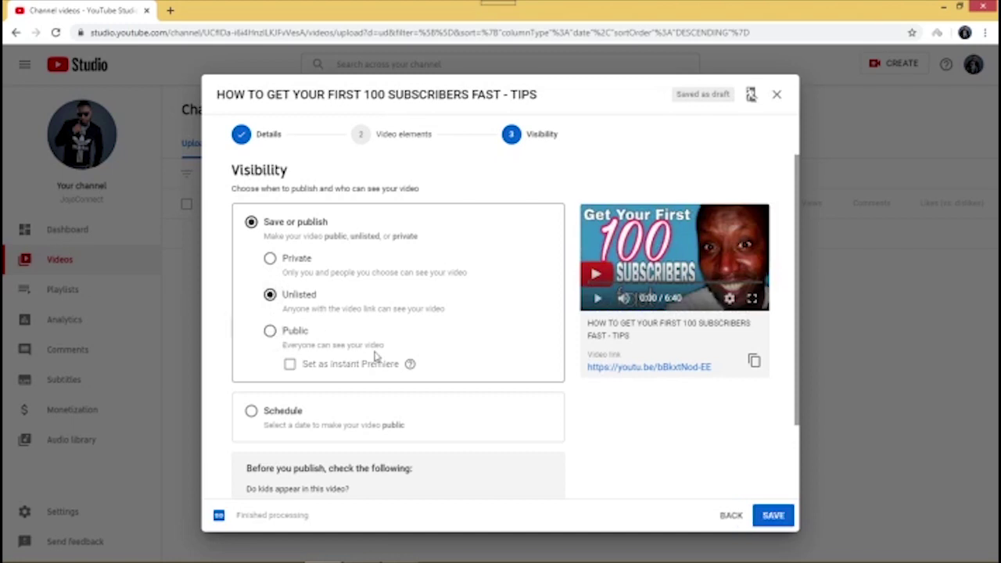
click(270, 330)
scroll(509, 441, down, 2)
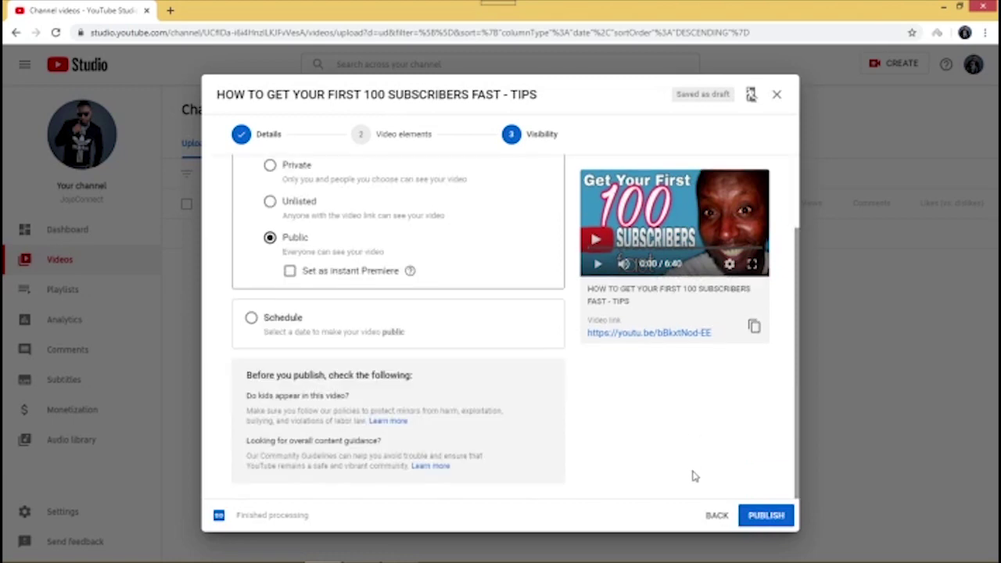
click(768, 519)
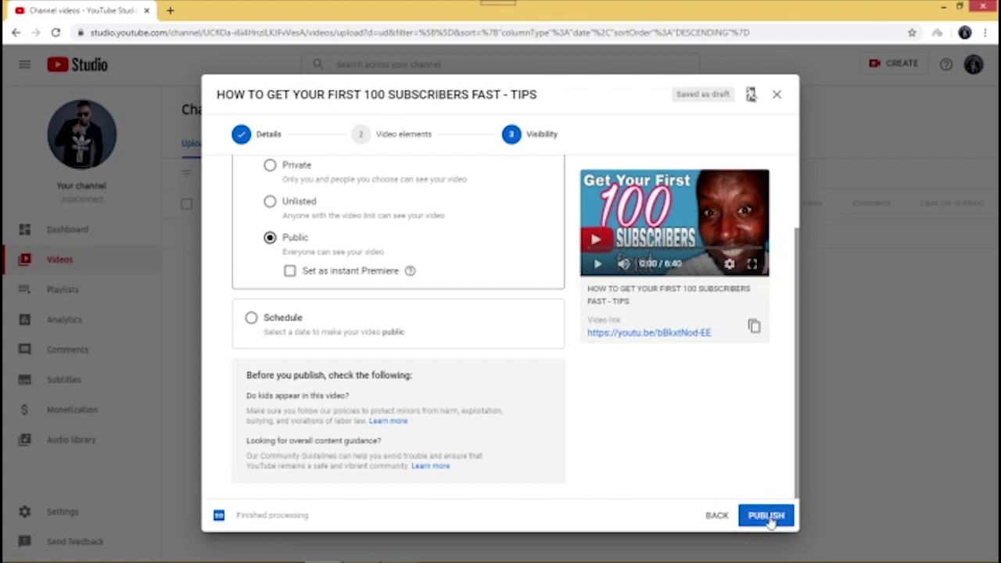